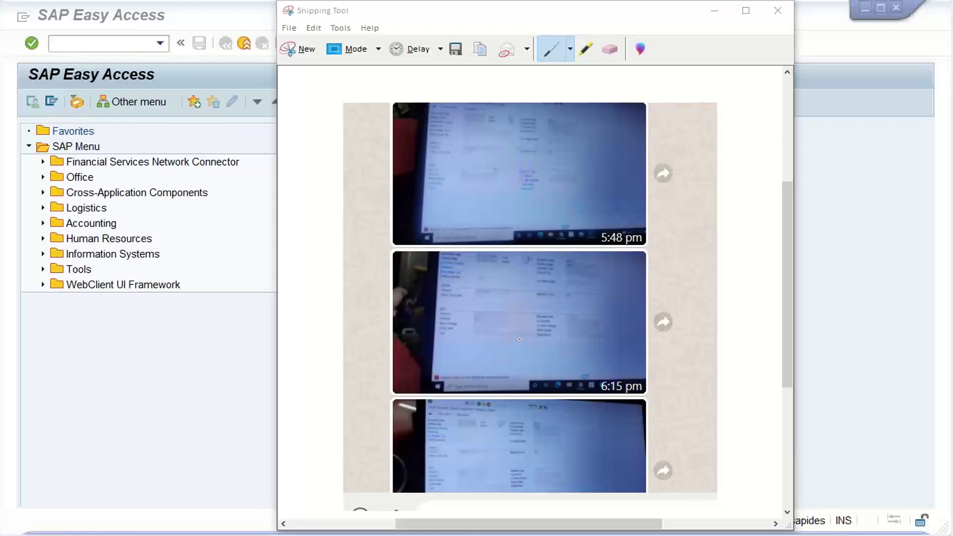
Step: Bring the SAP Easy Access window in front of Snipping Tool
click(171, 404)
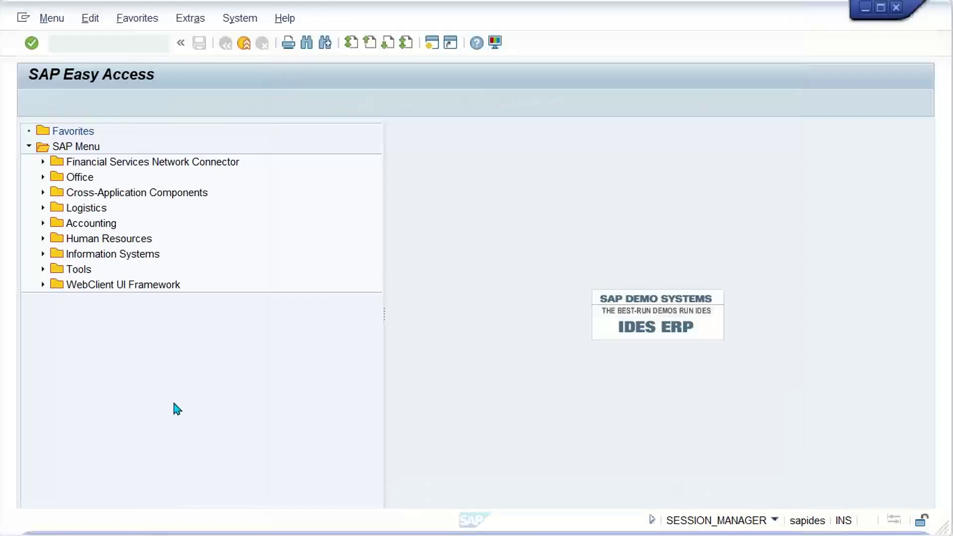
Step: Start transaction F-48 to post a vendor down payment
click(98, 45)
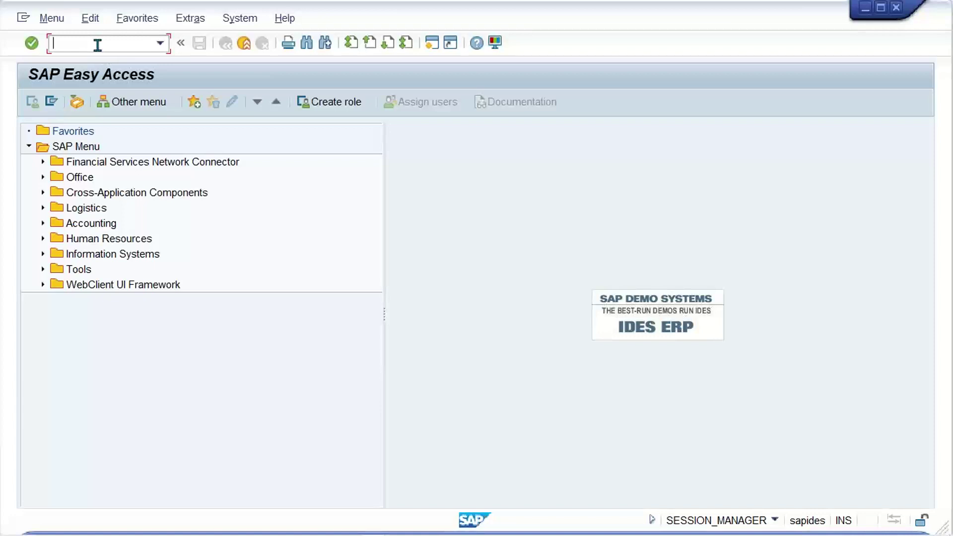
text(F-48)
key(Return)
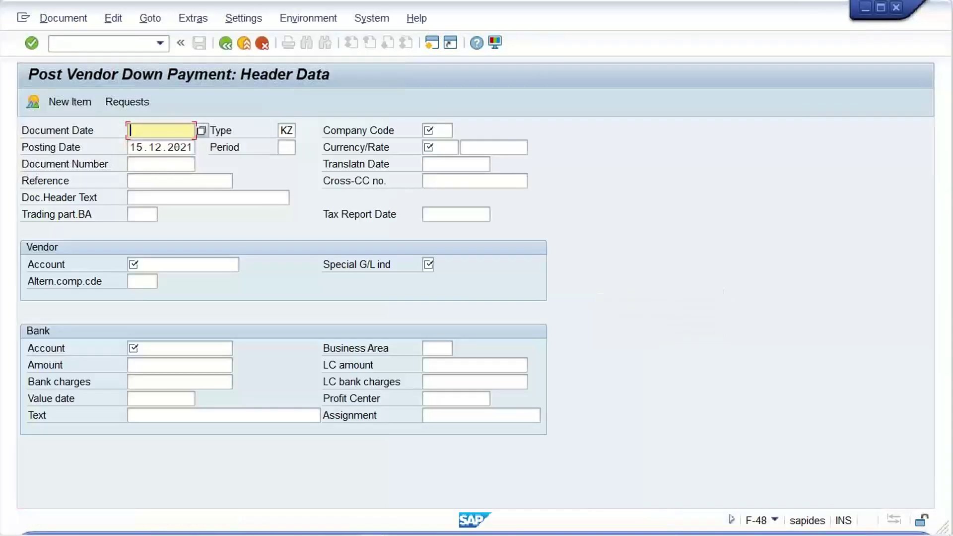
Step: Fill the header with document date 15.12.2021, company code WJ77 and currency PKR
text(15.12.2021)
key(Tab)
key(Tab)
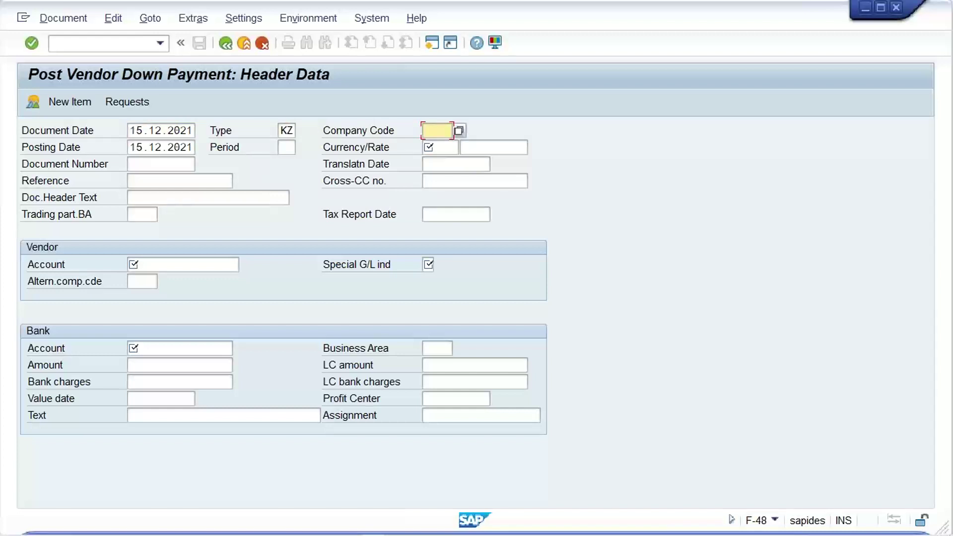
text(WJ)
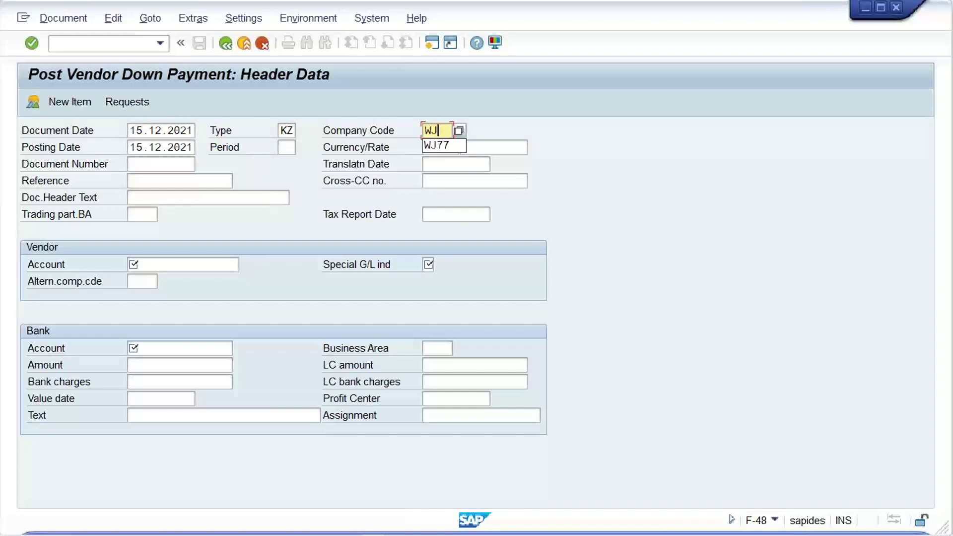
text(77)
key(Tab)
key(Tab)
key(Tab)
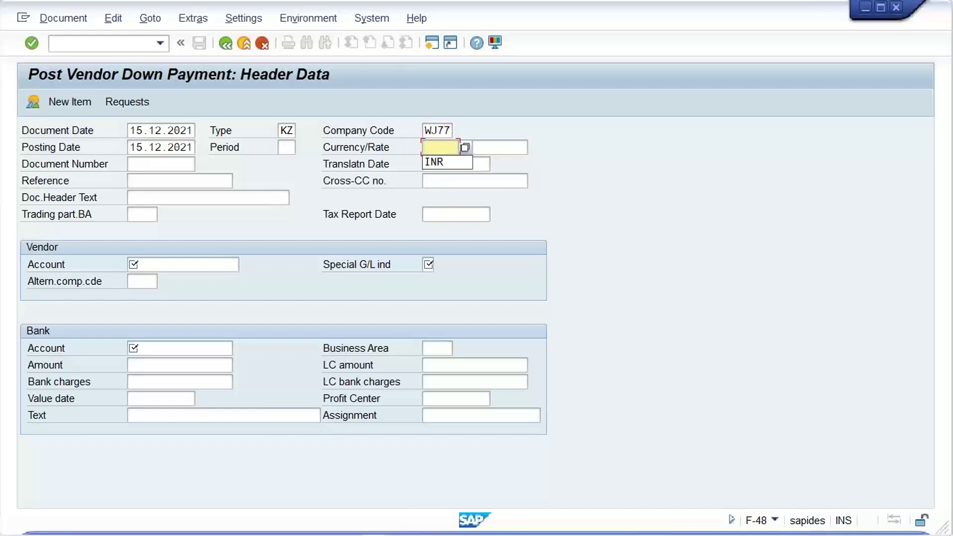
key(BackSpace)
text(PKR)
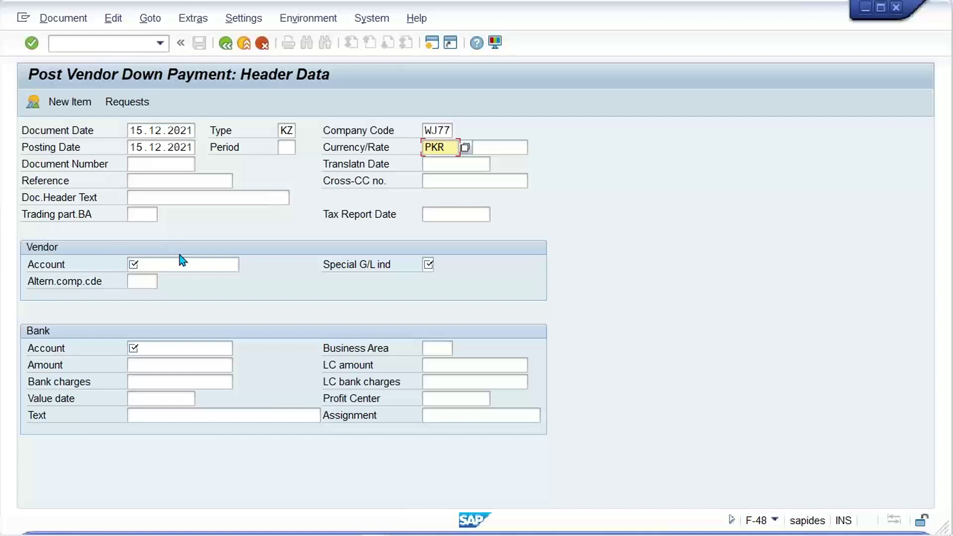
Step: Try vendor account 4000 from the history, then bring up the vendor account search help
click(156, 268)
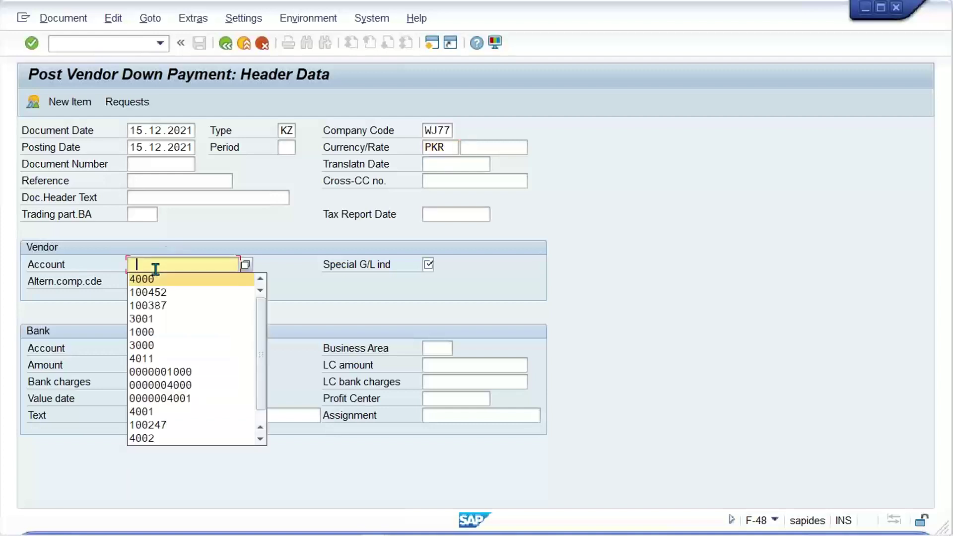
click(159, 276)
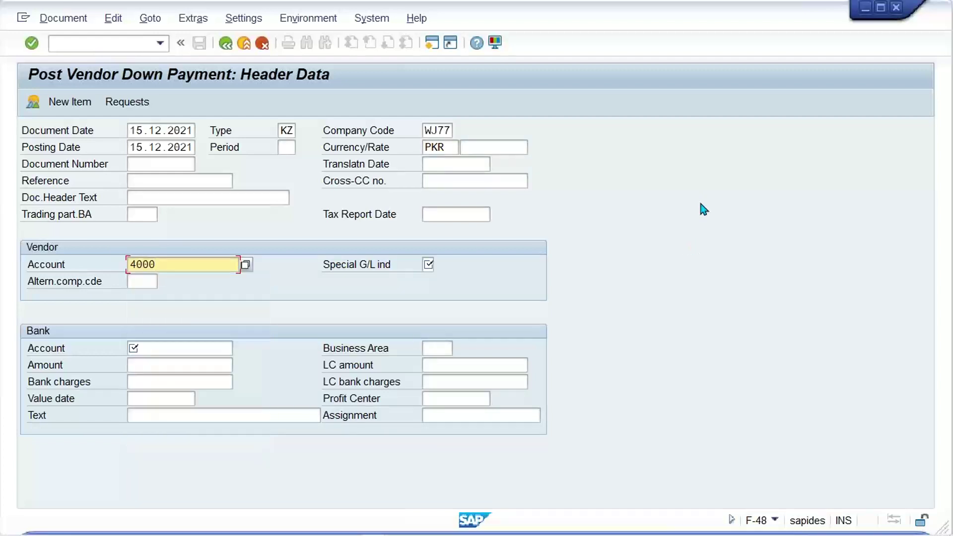
key(Return)
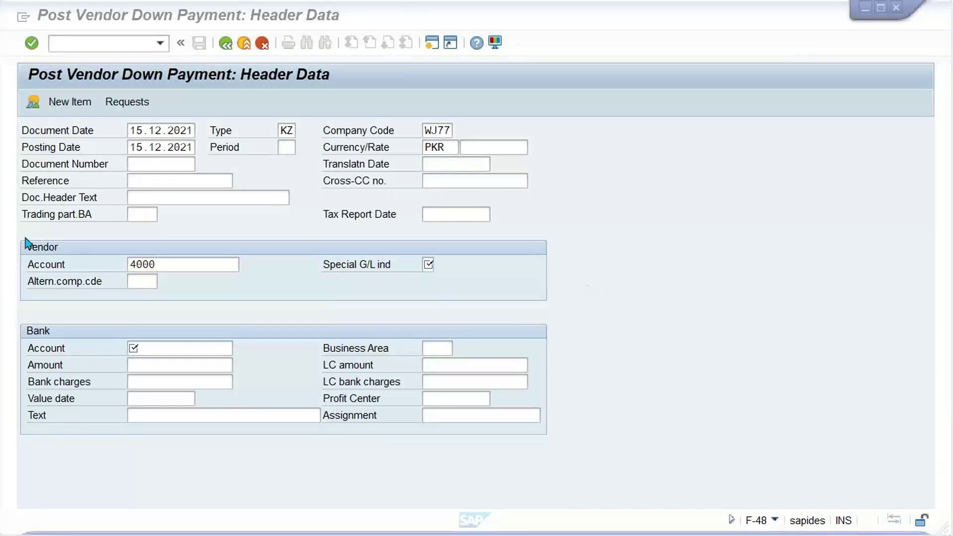
click(192, 264)
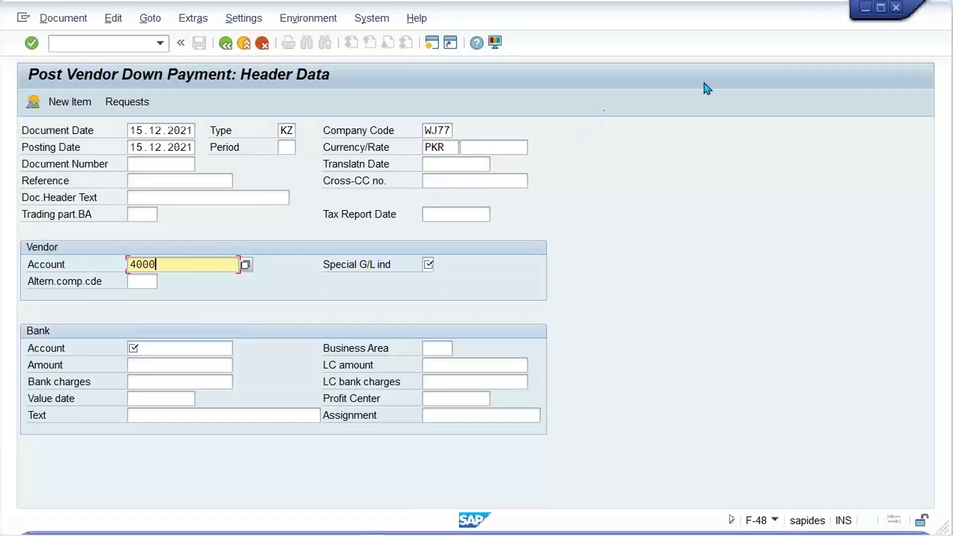
key(Return)
click(246, 265)
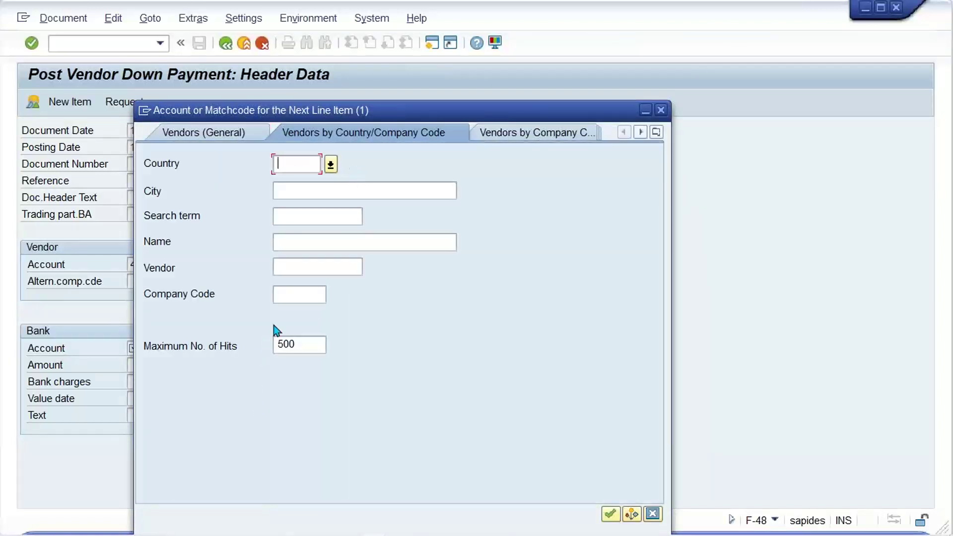
Step: Search vendors by company code WJ77 and take vendor 2000041 into the account field
click(302, 293)
text(W)
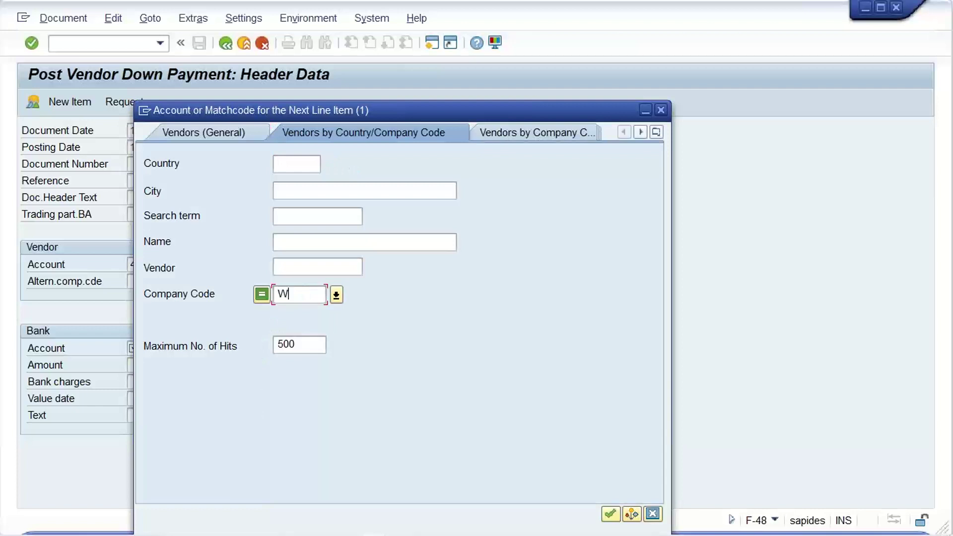
text(J77)
click(611, 516)
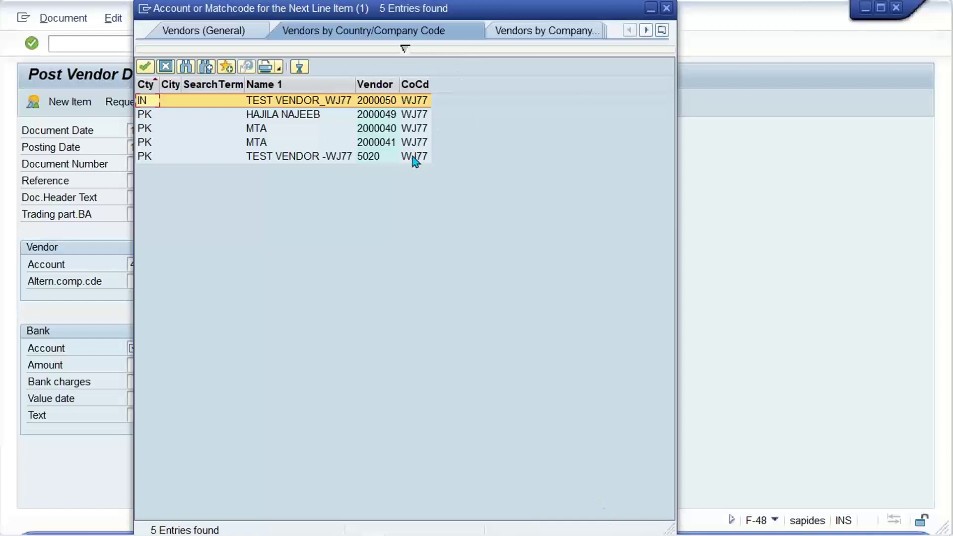
click(382, 145)
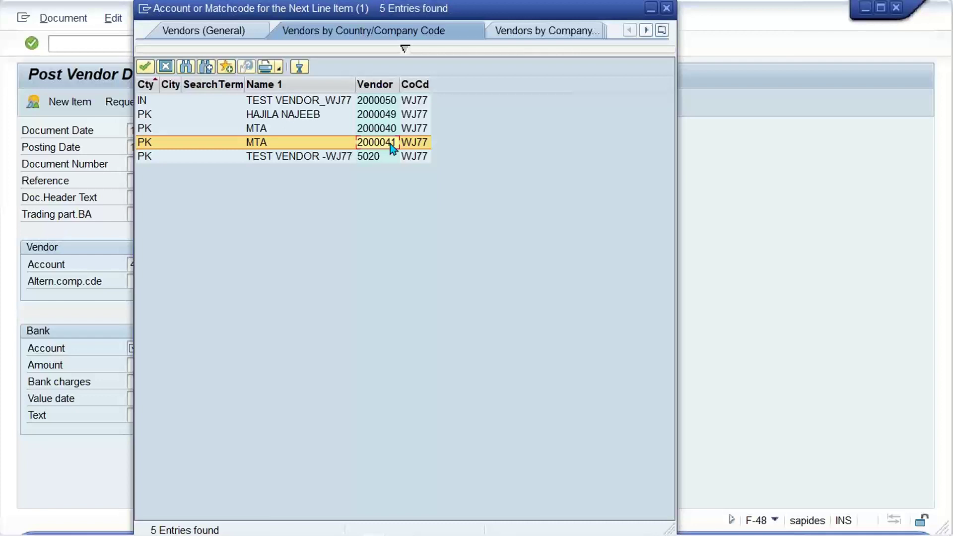
double_click(393, 146)
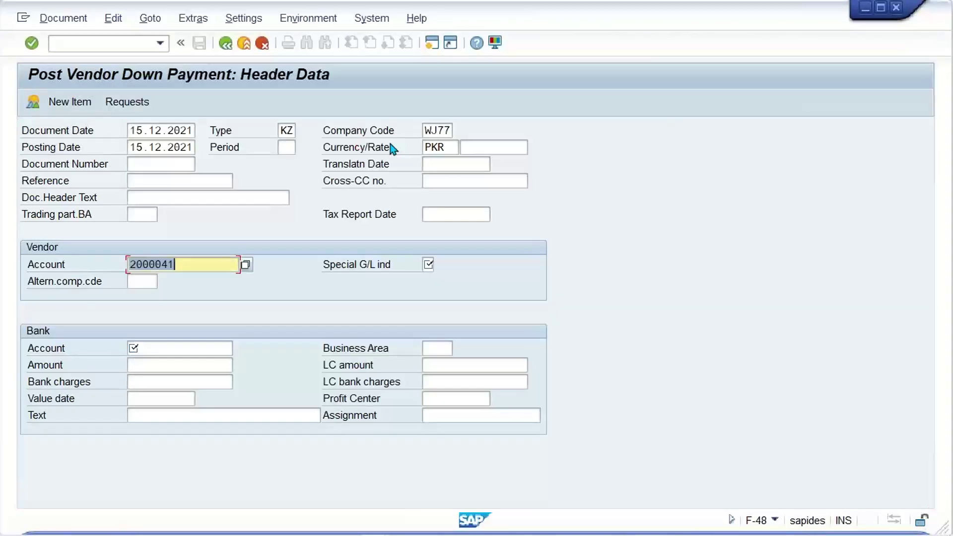
Step: Enter special G/L indicator A and confirm the header
click(430, 264)
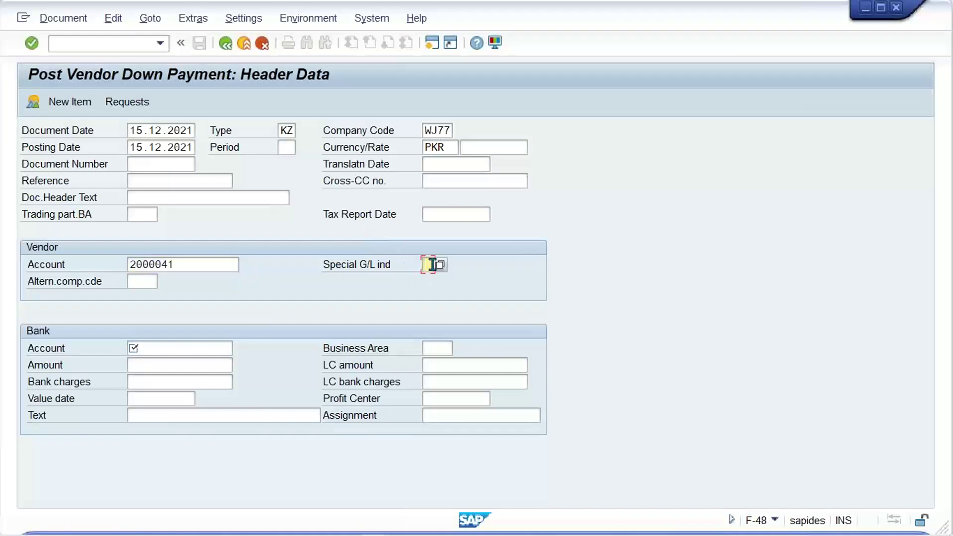
click(433, 265)
text(A)
key(Return)
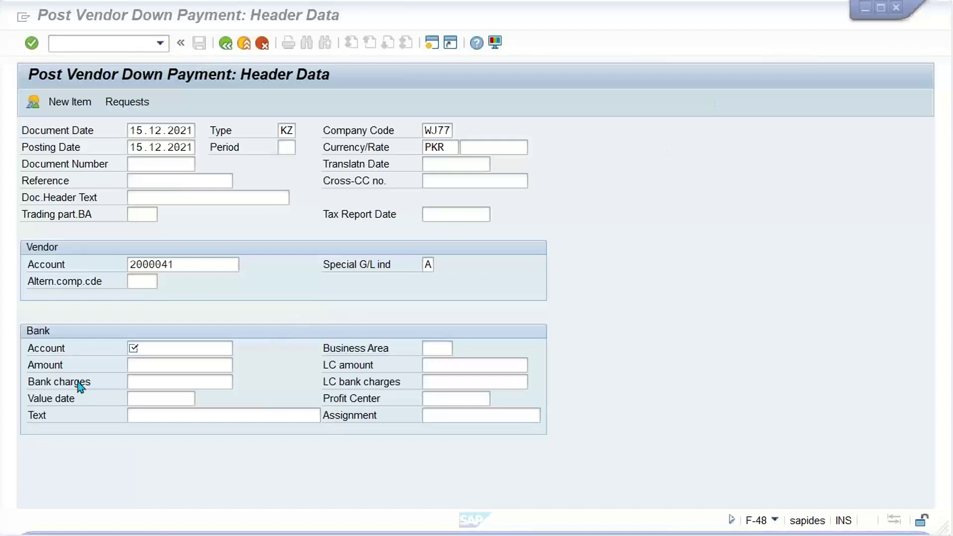
Step: Enter bank account 1000 and amount 500, revealing the missing number range 02 error
click(152, 349)
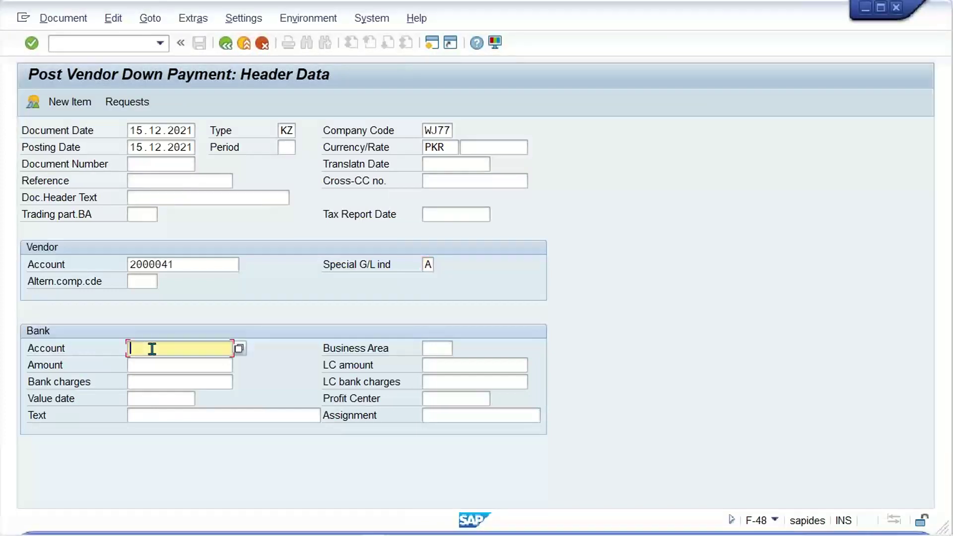
text(100)
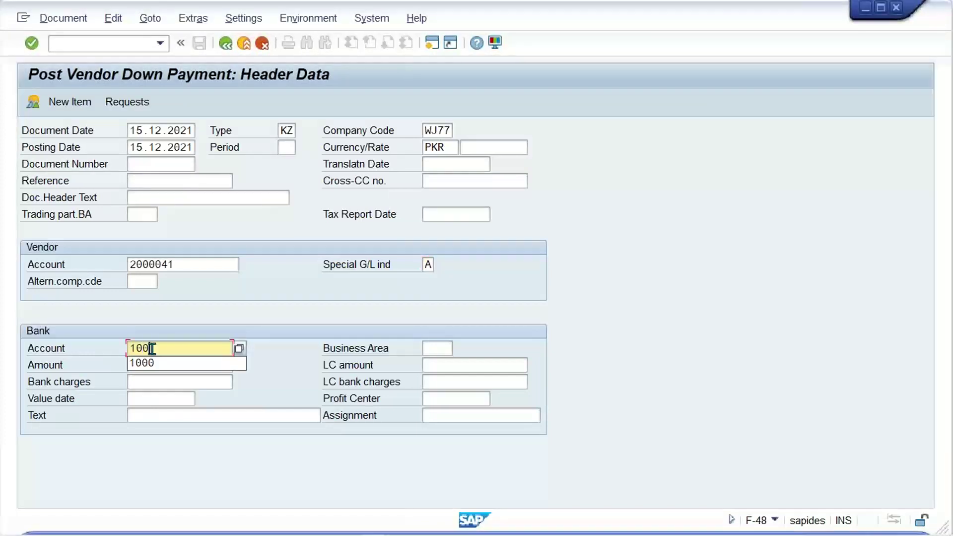
text(0)
key(Tab)
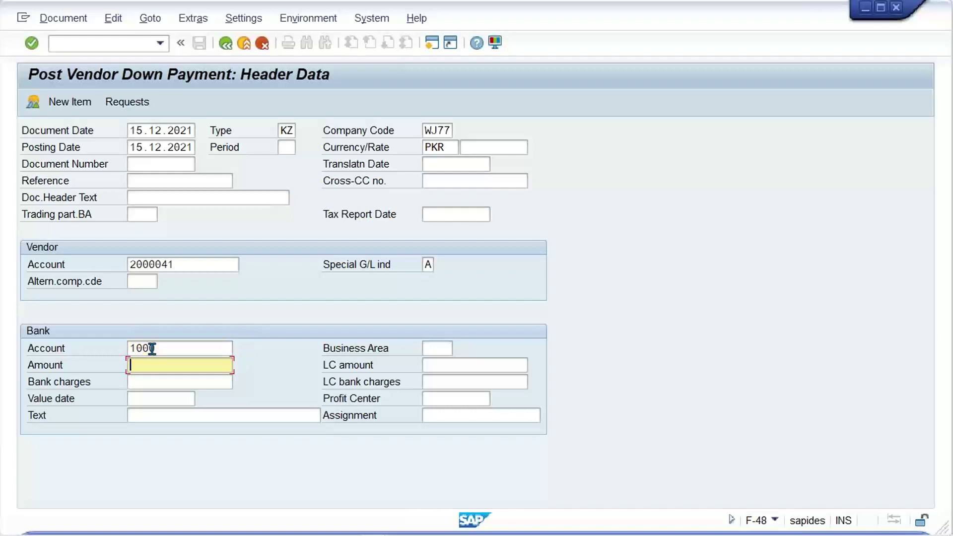
text(500)
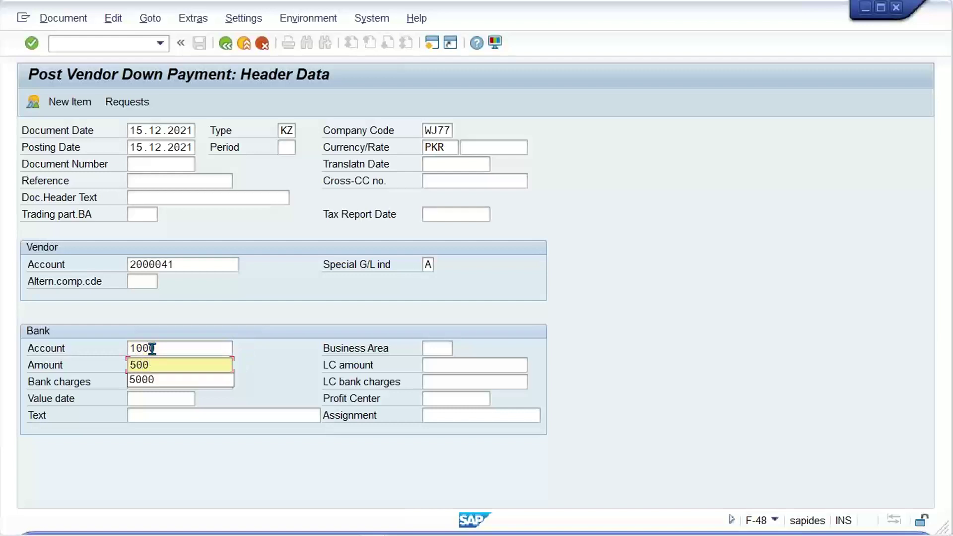
key(Return)
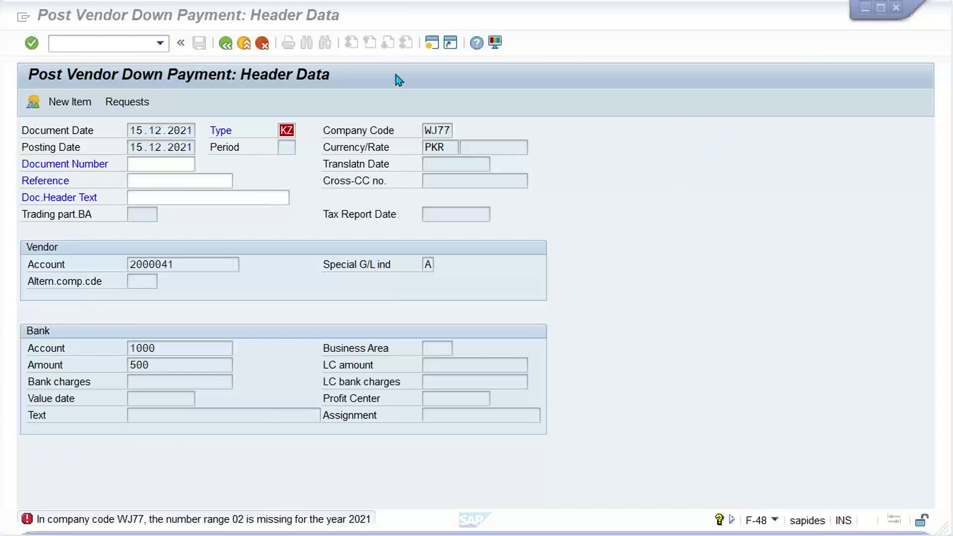
Step: In a new session, run OBA7 to list the document types
click(432, 44)
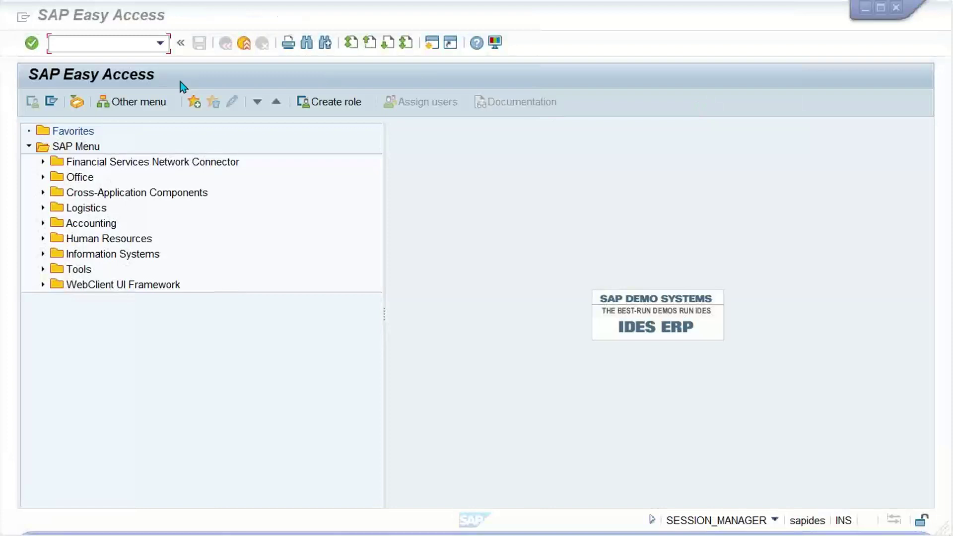
click(125, 47)
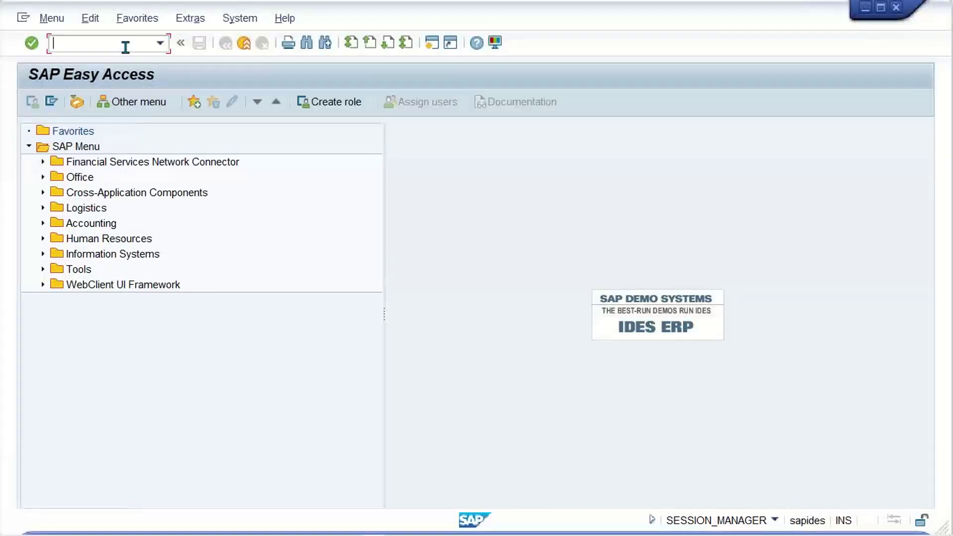
text(OBA7)
key(Return)
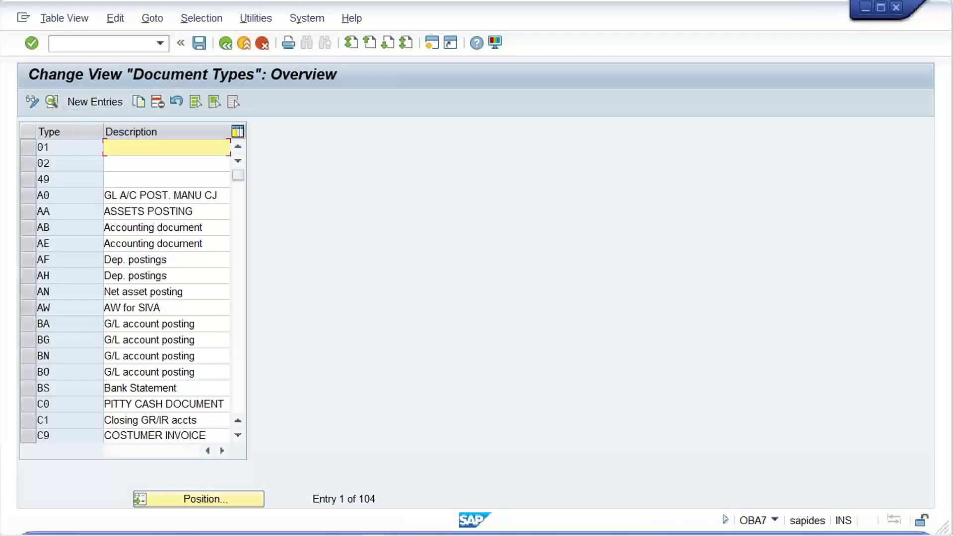
Step: Locate document type KZ, view its details, and go to its number range maintenance
click(211, 502)
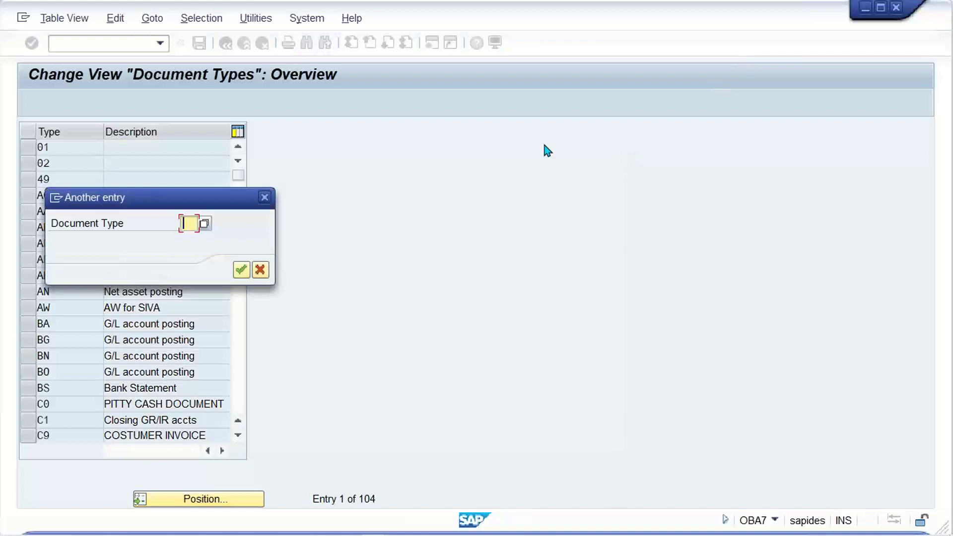
text(KZ)
key(Return)
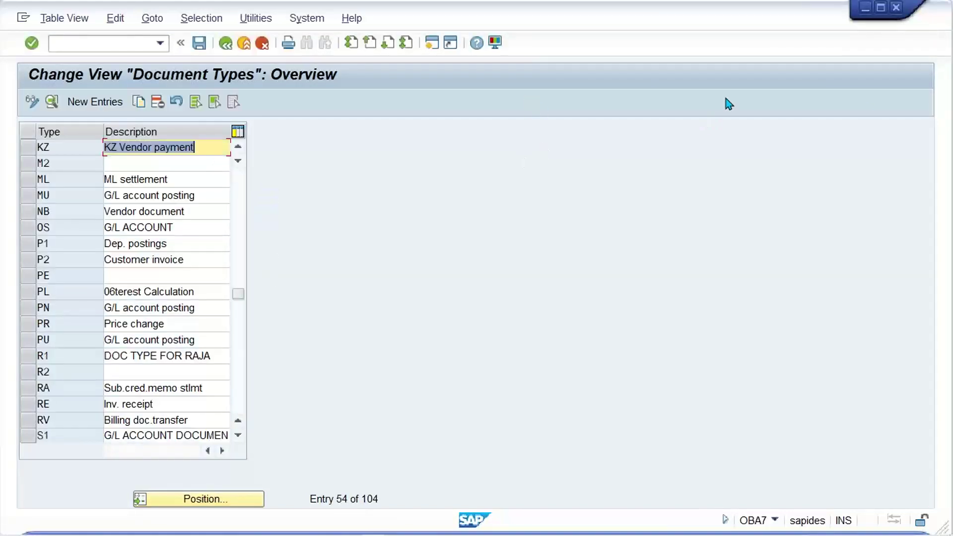
click(75, 147)
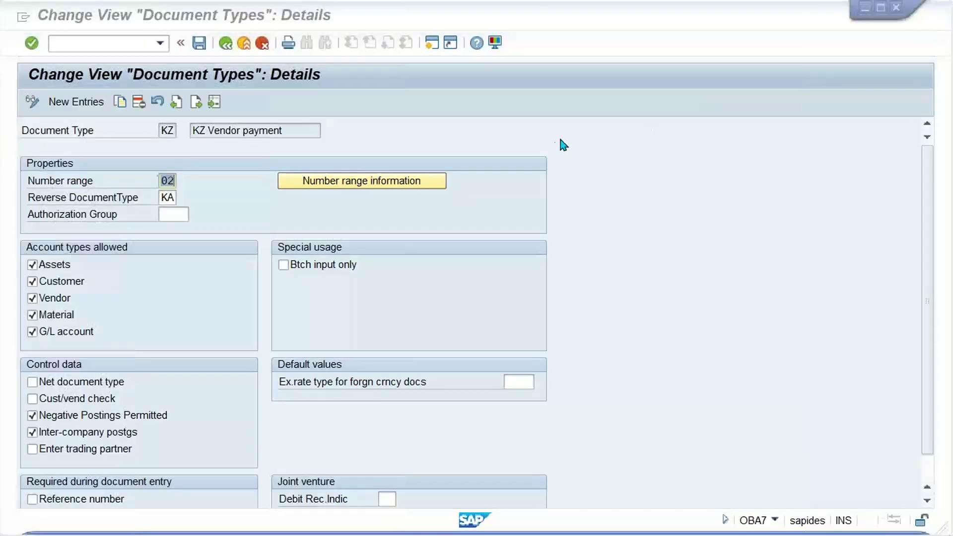
click(412, 188)
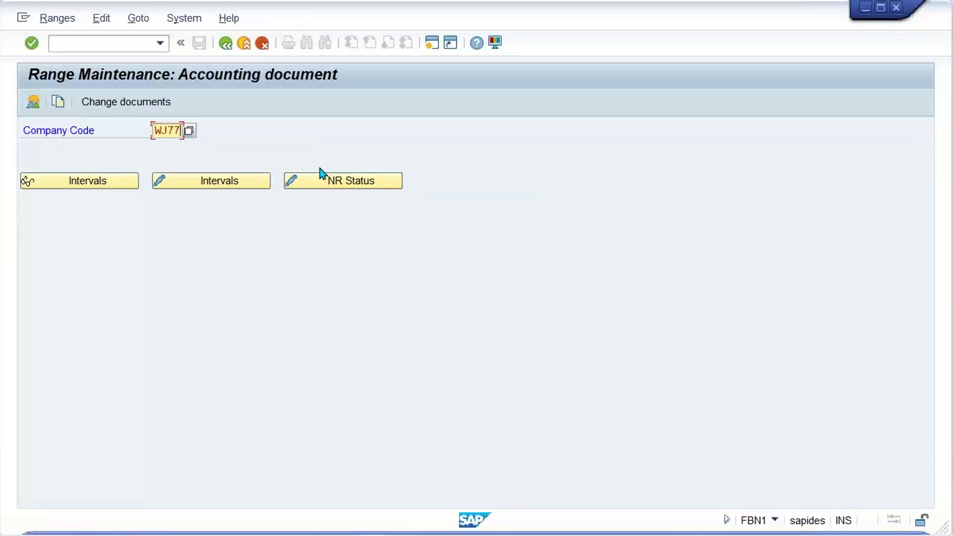
Step: Edit WJ77's number range intervals and delete the 1993 interval 01
click(235, 182)
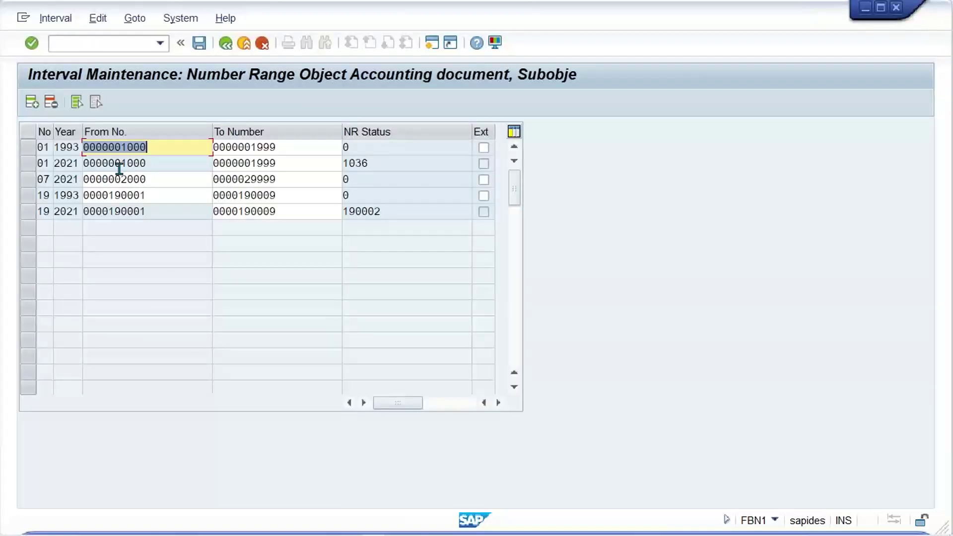
click(67, 148)
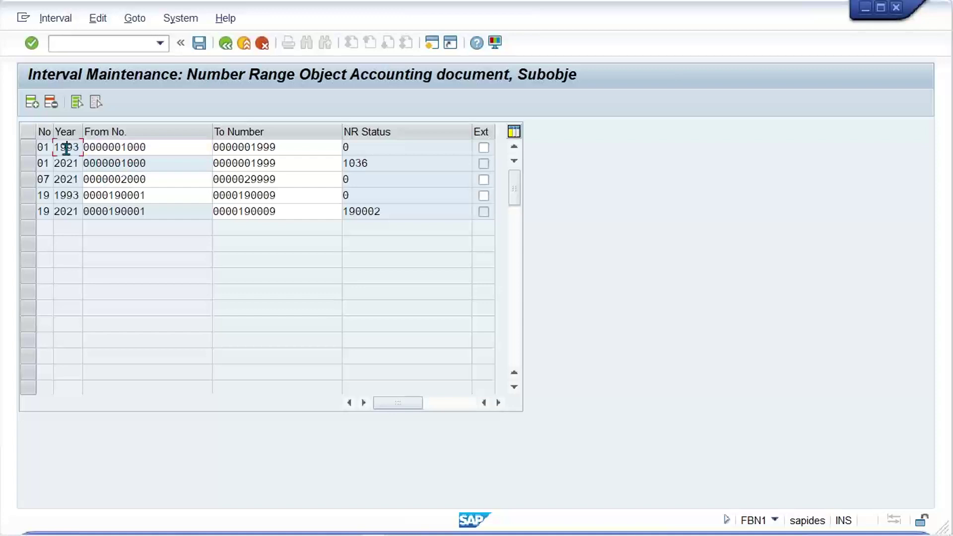
click(30, 149)
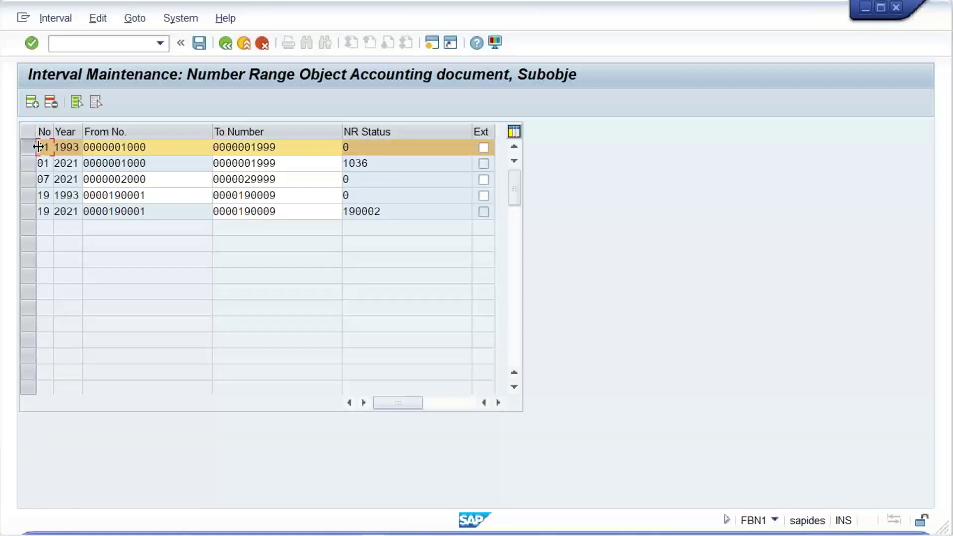
click(51, 106)
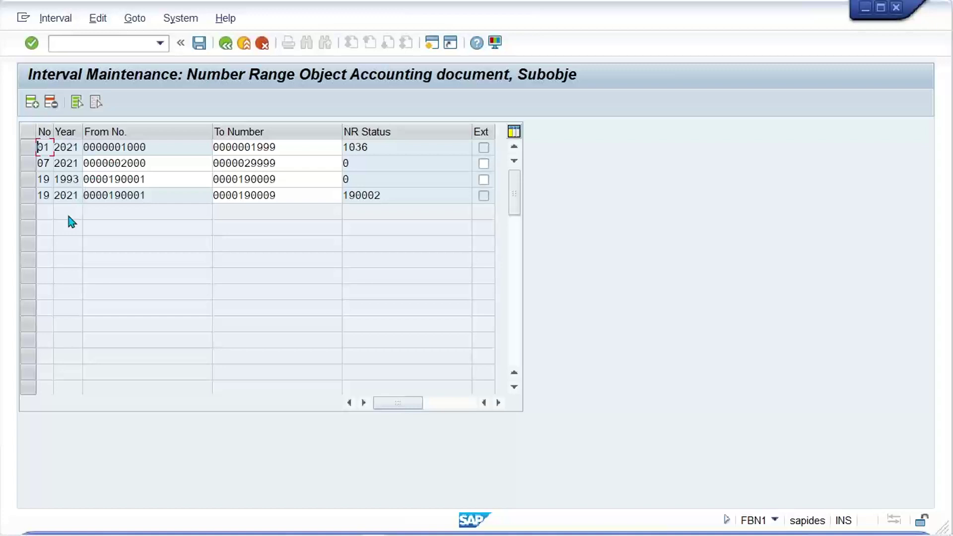
click(31, 103)
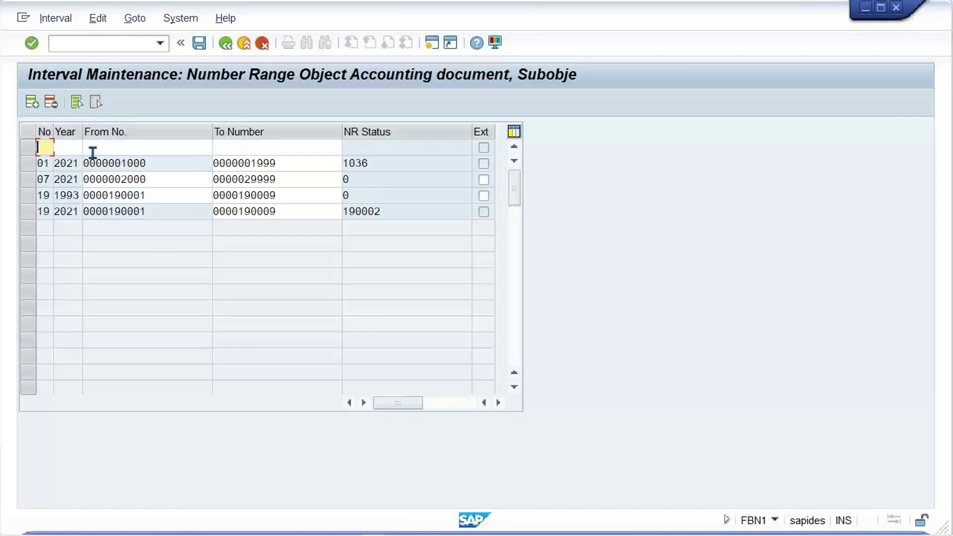
text(02)
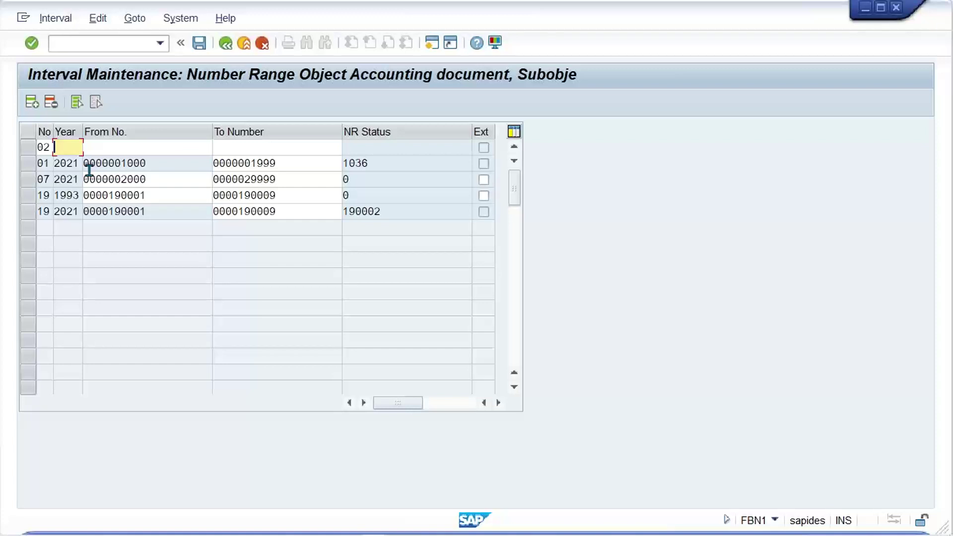
text(2023)
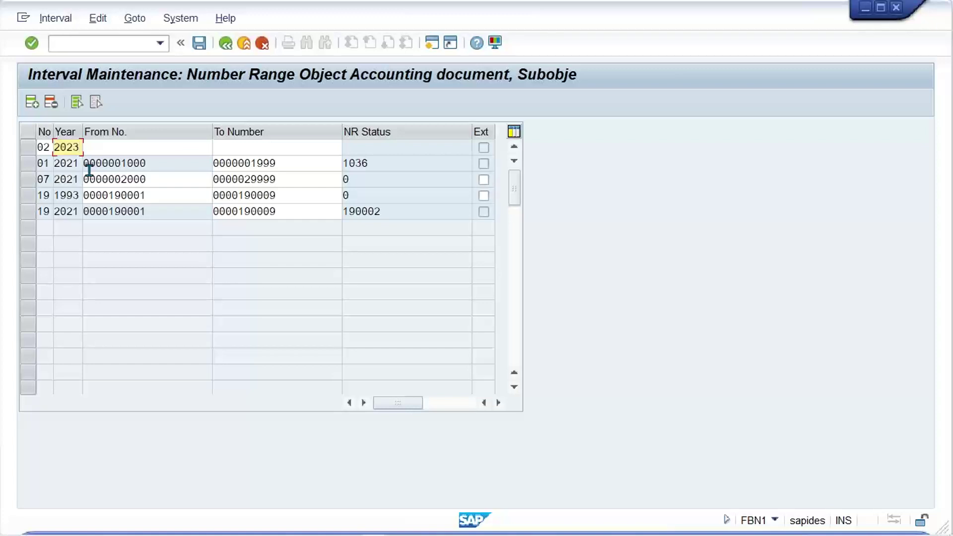
key(BackSpace)
text(1)
key(Tab)
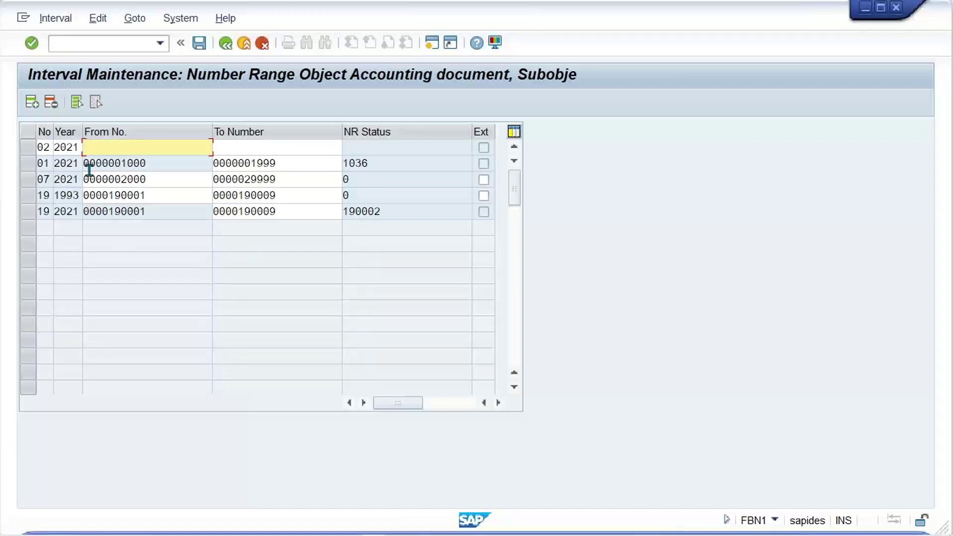
text(2000)
key(Tab)
text(29)
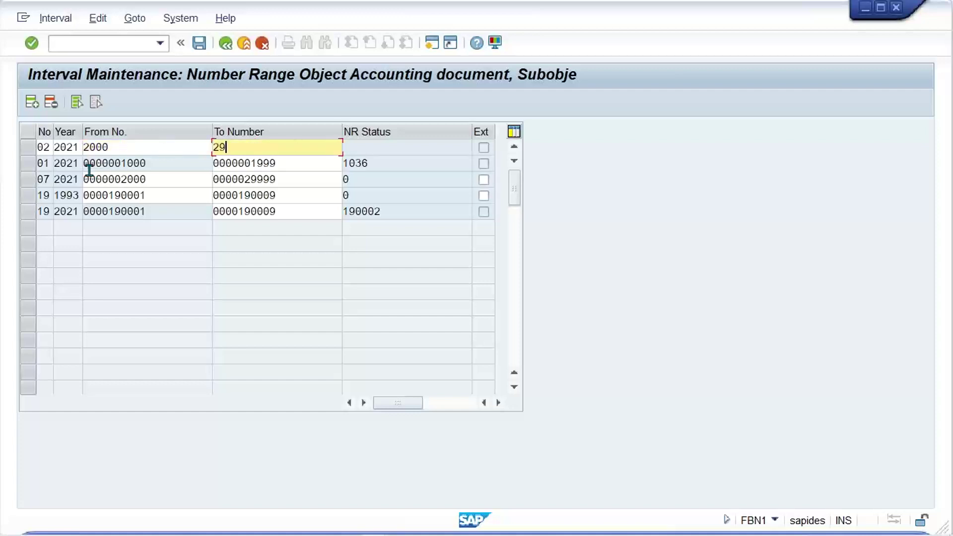
key(Return)
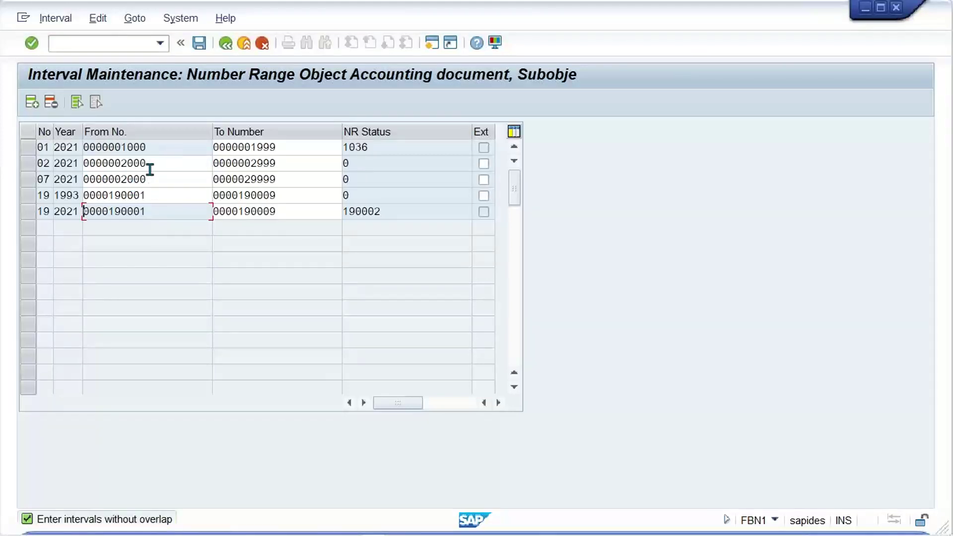
drag(154, 164, 116, 165)
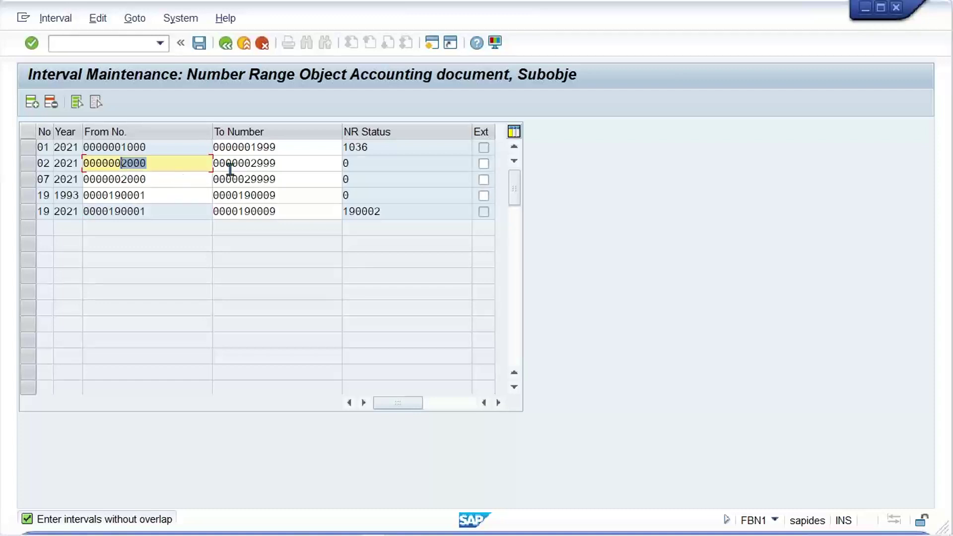
click(289, 181)
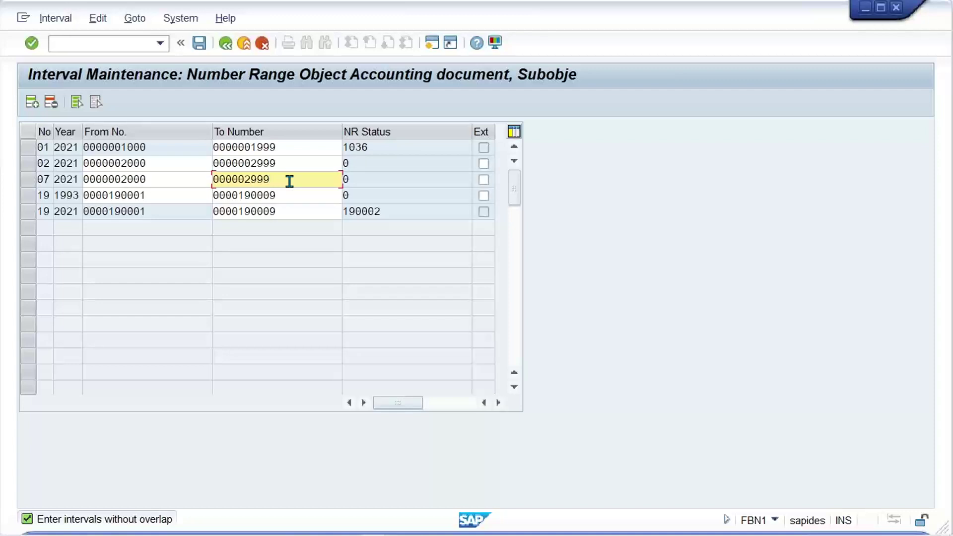
click(154, 162)
key(BackSpace)
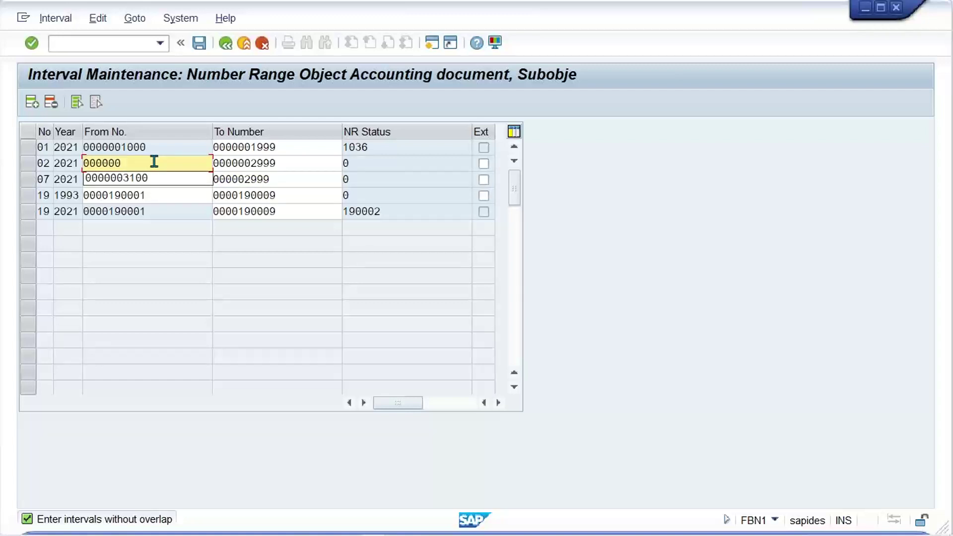
text(3000)
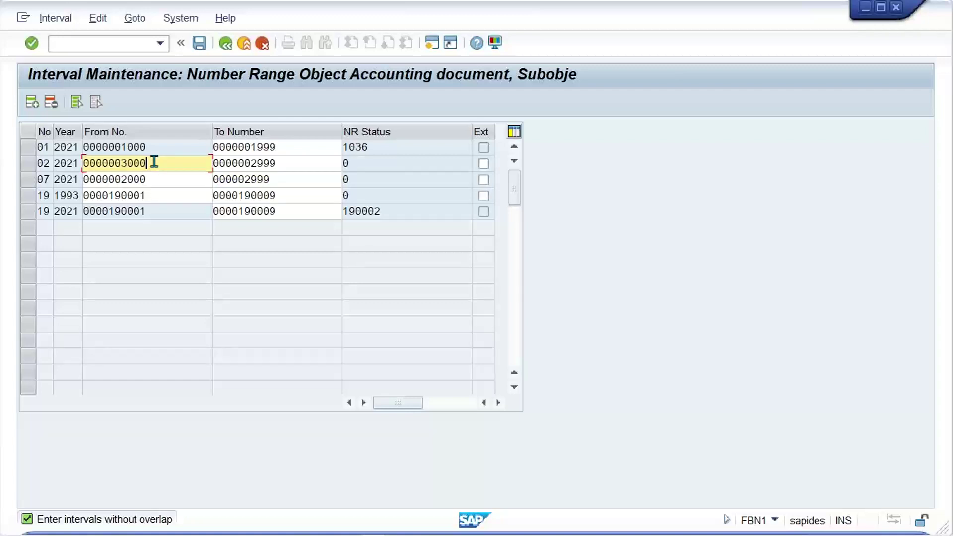
click(254, 162)
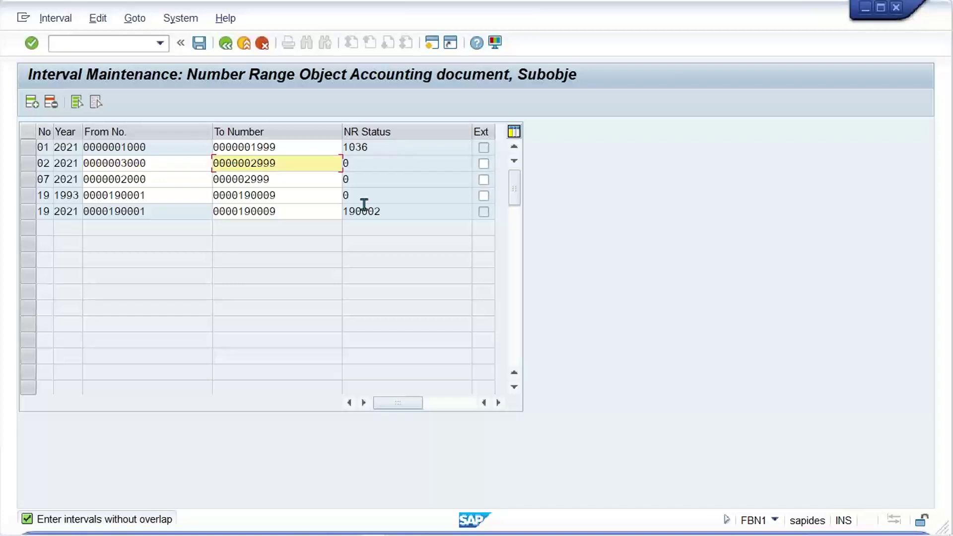
key(Return)
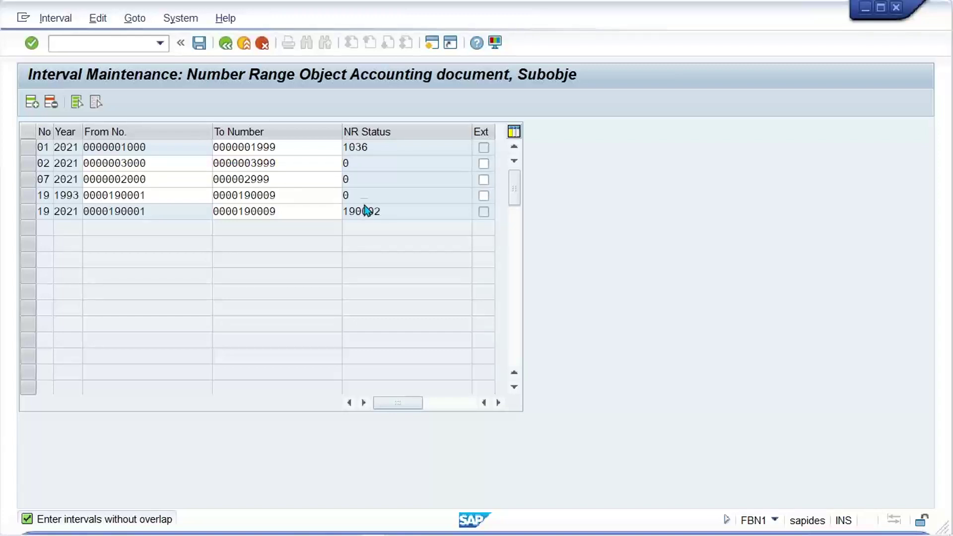
key(ctrl+s)
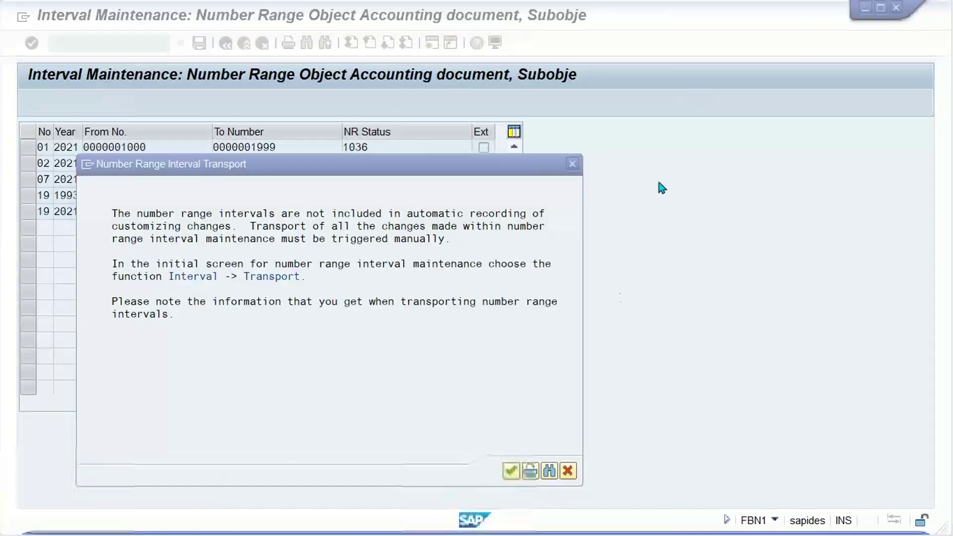
Step: Acknowledge the number range transport notice and return to the F-48 vendor down payment window
click(512, 472)
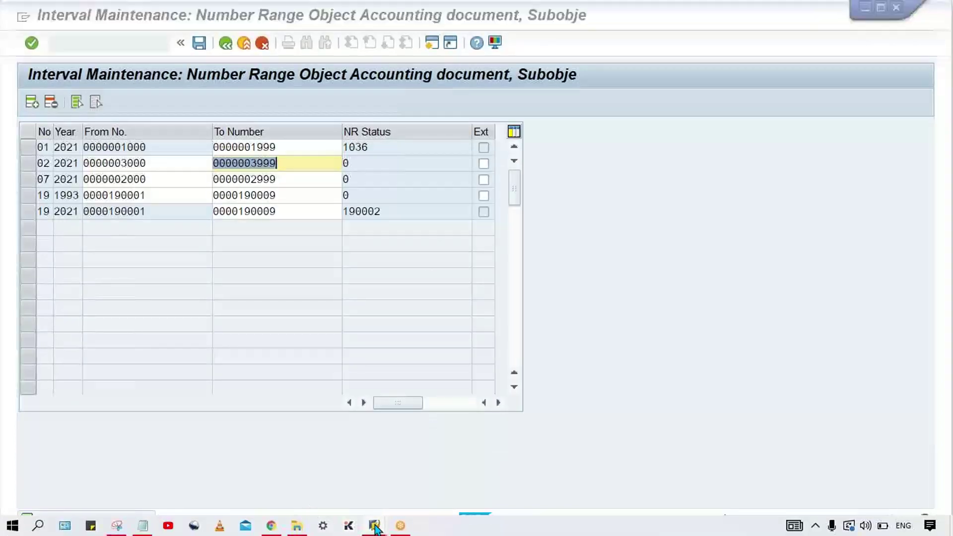
mouse_move(370, 526)
click(350, 481)
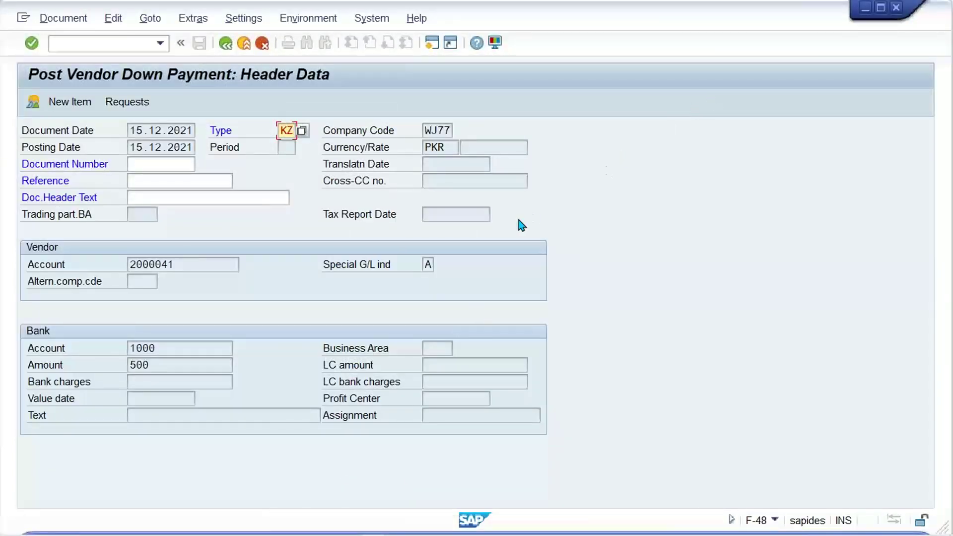
Step: Continue from the KZ header to the vendor item screen and enter a 500 PKR amount
click(456, 166)
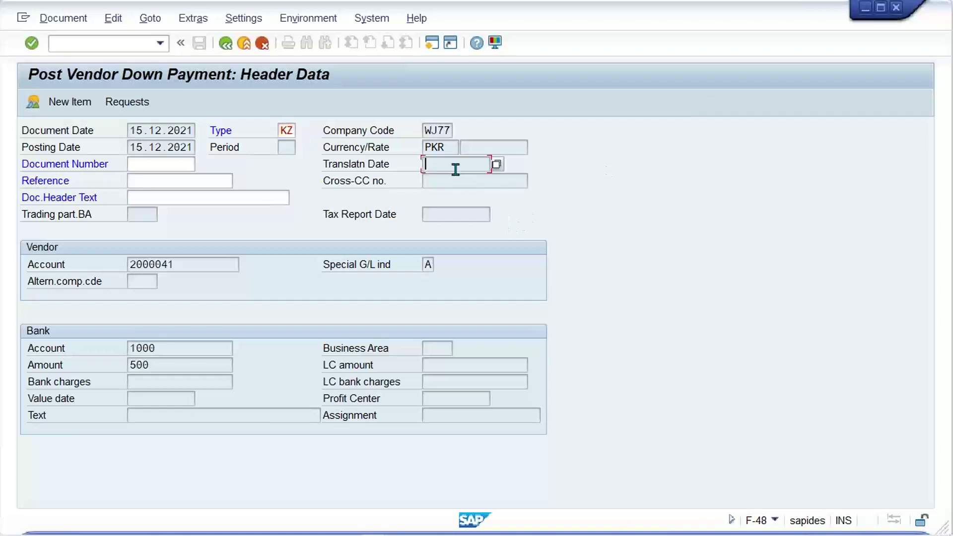
key(Return)
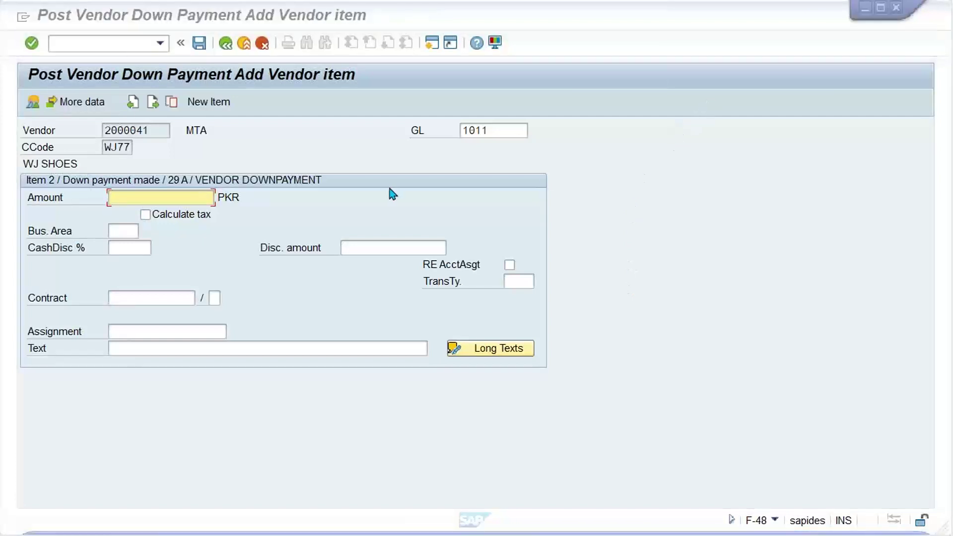
click(154, 195)
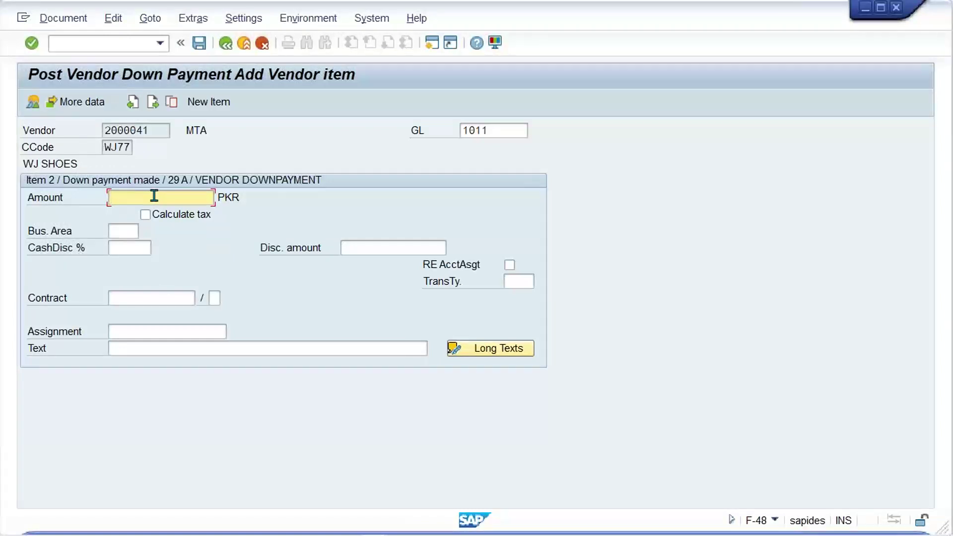
text(500)
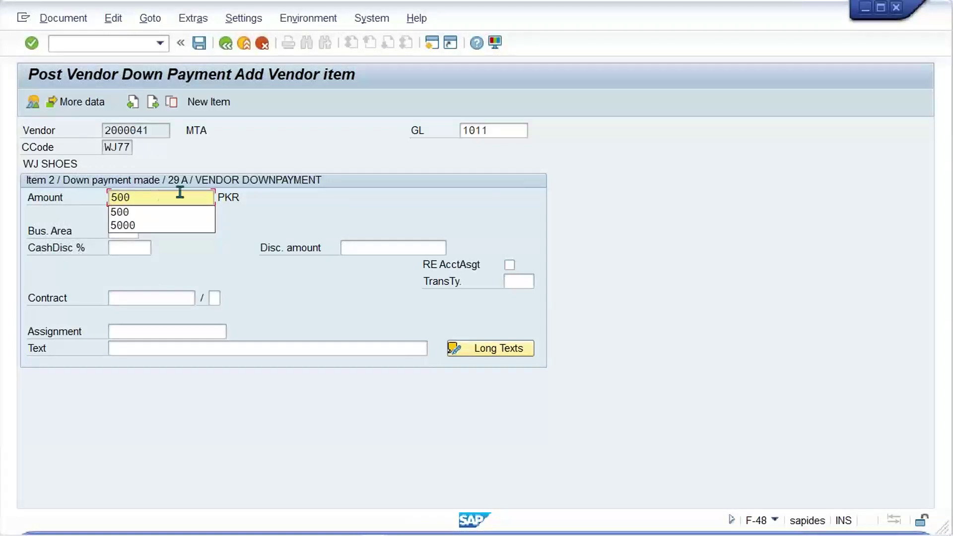
click(289, 204)
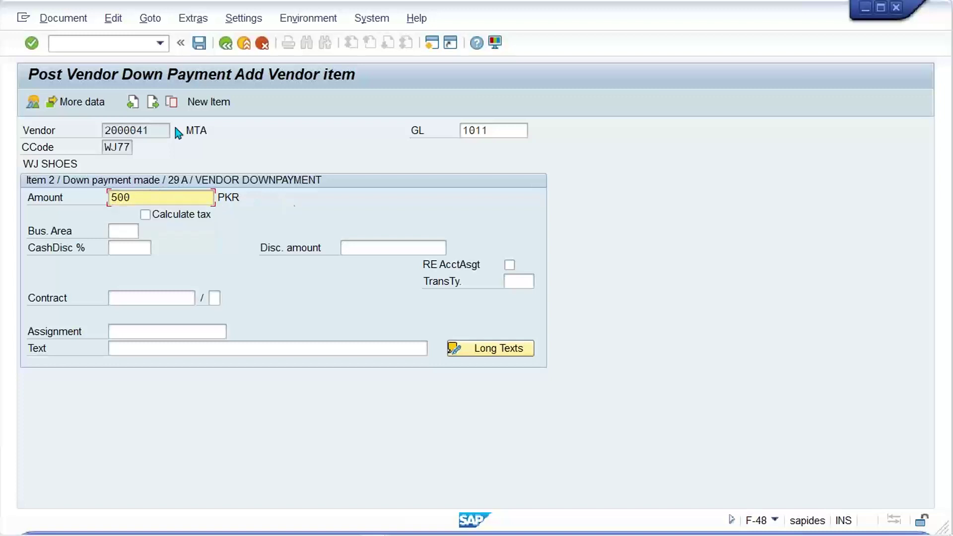
Step: Simulate the down payment via Document > Simulate to show balanced 500.00 bank and vendor lines
click(71, 24)
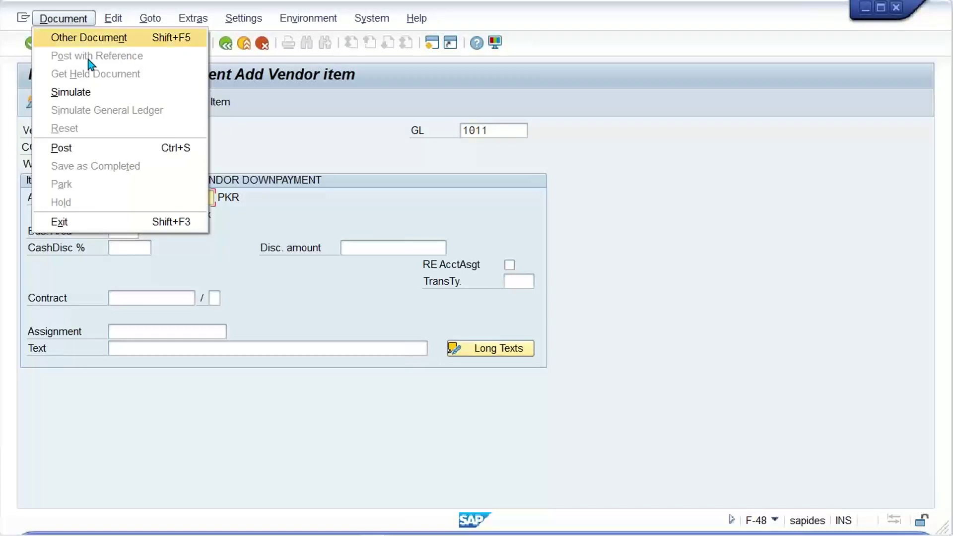
click(96, 93)
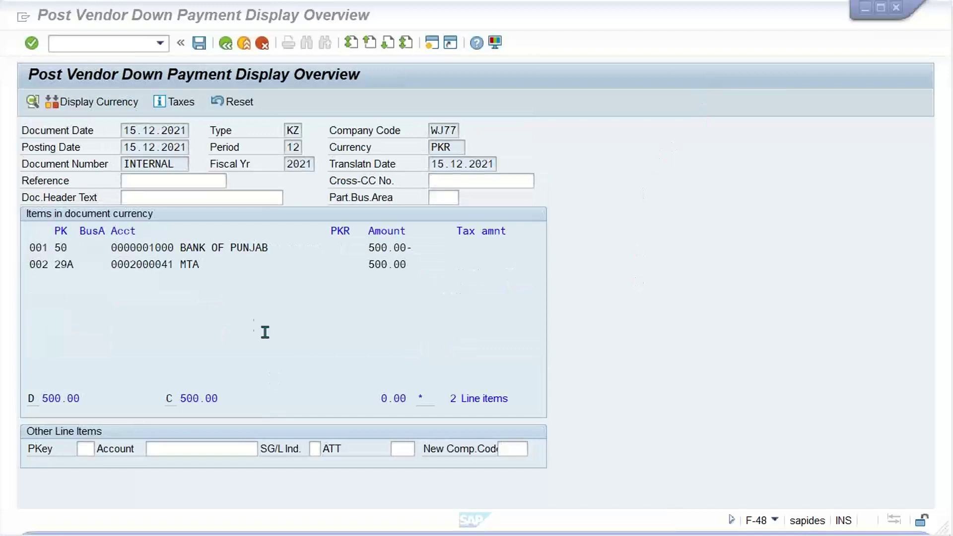
Step: Post the simulated KZ down payment as document 3000 in company code WJ77
double_click(246, 323)
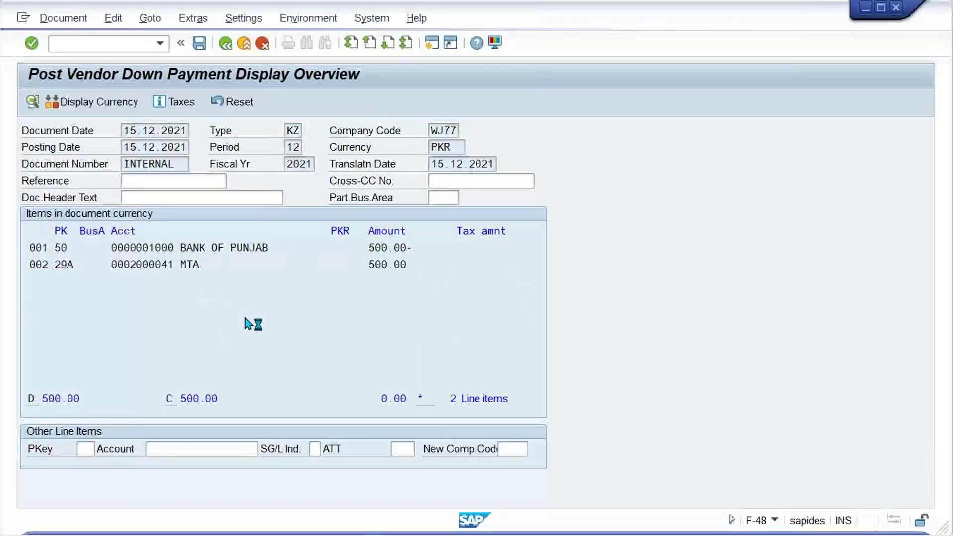